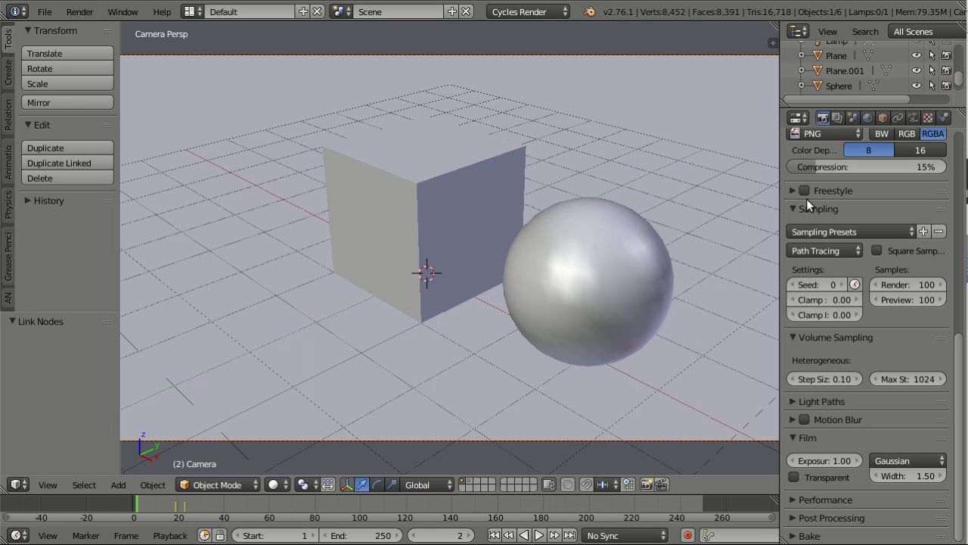
Show the camera lens settings and play the animation to preview the focal length change.
click(915, 117)
scroll(877, 178, up, 3)
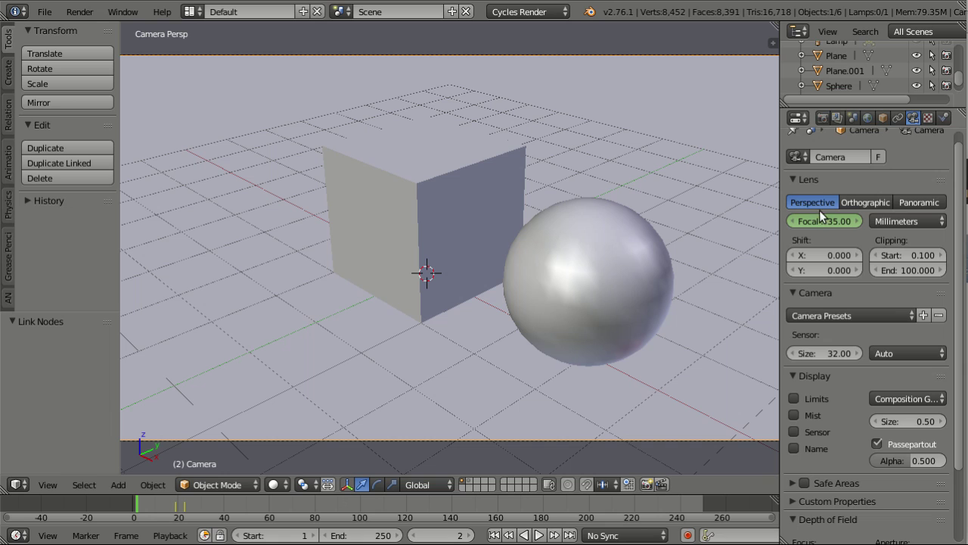
key(alt+a)
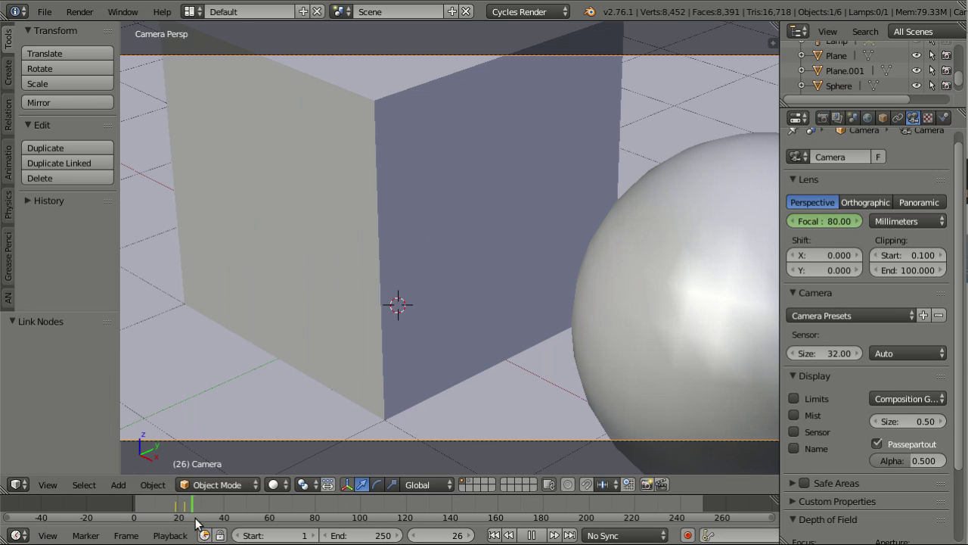
Stop playback at frame 21 and switch on Motion Blur in the render settings.
mouse_move(174, 518)
mouse_down()
mouse_move(193, 516)
mouse_move(180, 514)
mouse_up()
key(alt+a)
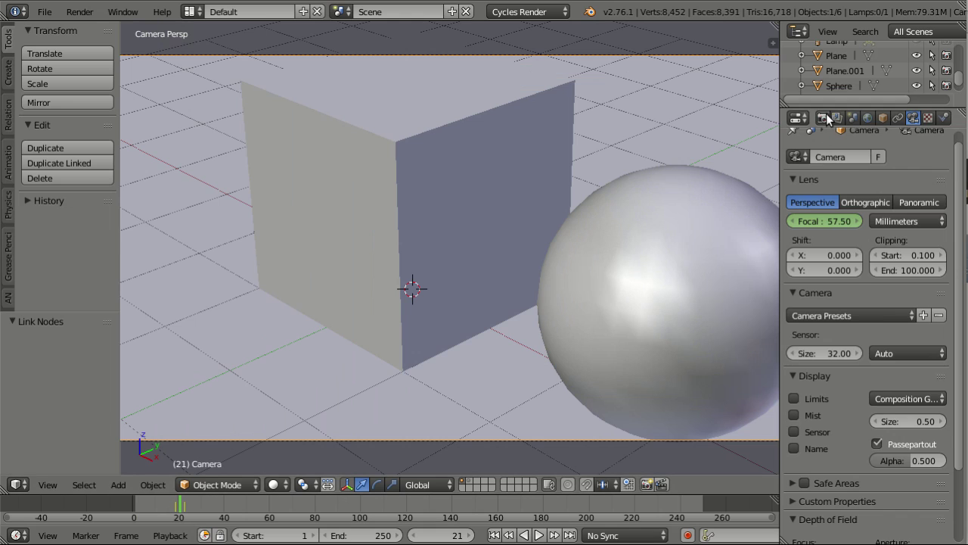
click(822, 117)
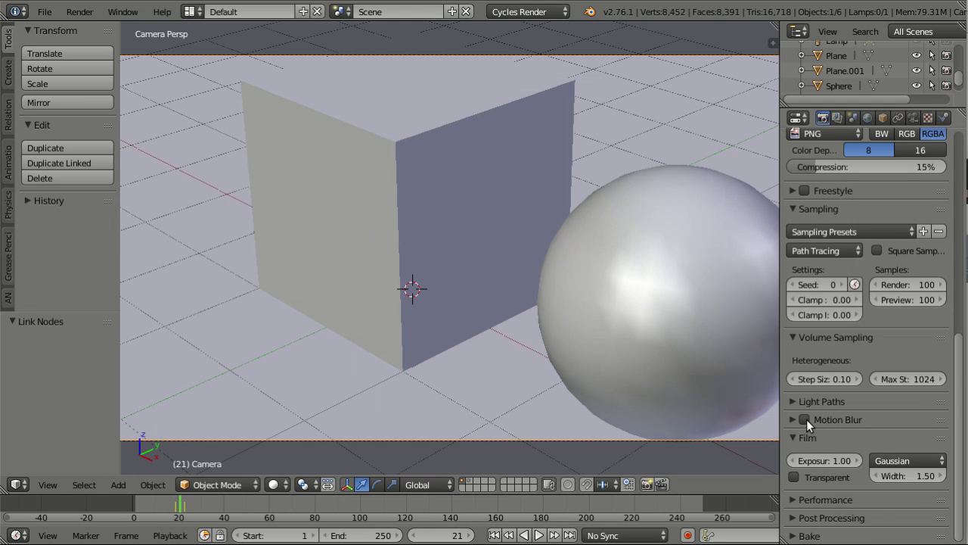
click(805, 420)
Render frame 21 as a motion-blurred image, then close the render result.
click(80, 11)
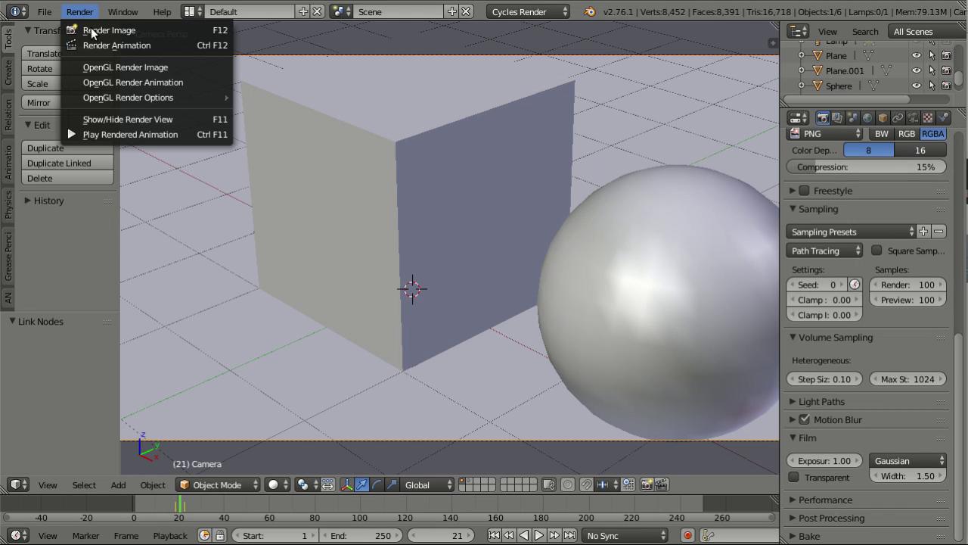
click(92, 29)
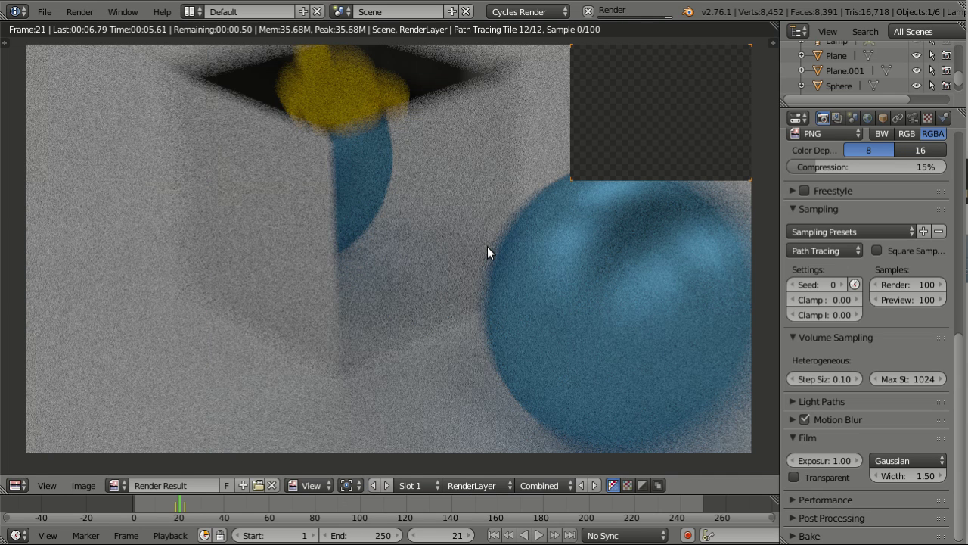
key(Escape)
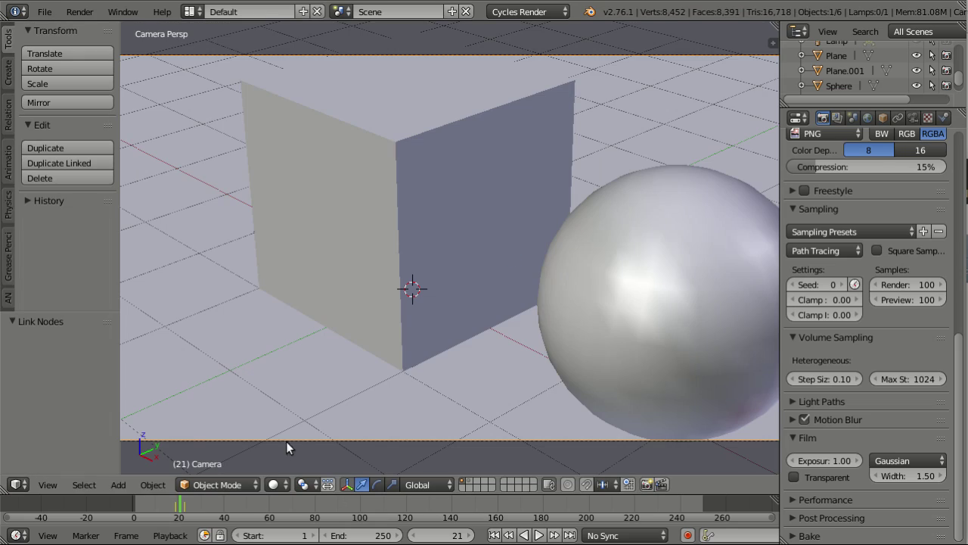
Go to frame 6 and show a Rendered Cycles preview through the camera.
click(149, 503)
scroll(583, 306, down, 1)
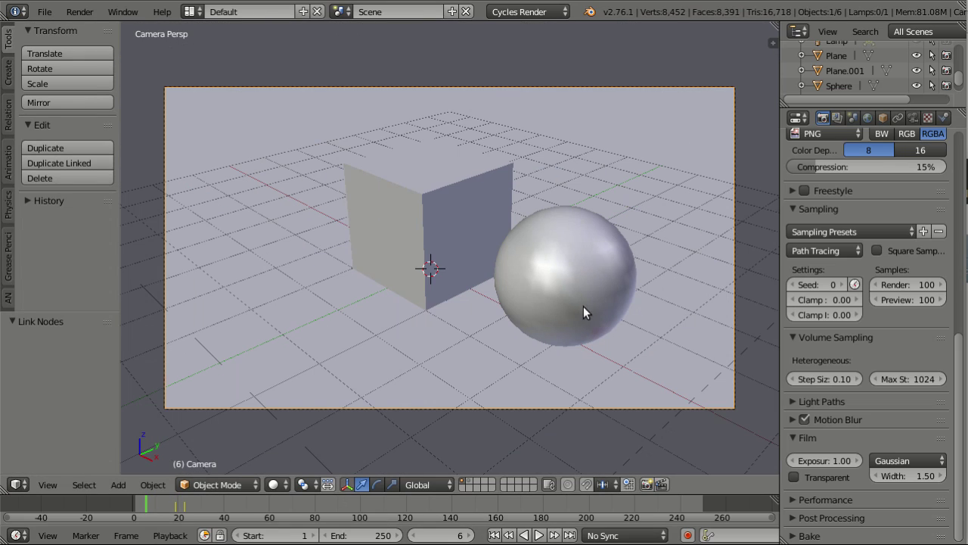
middle_drag(733, 275, 130, 310)
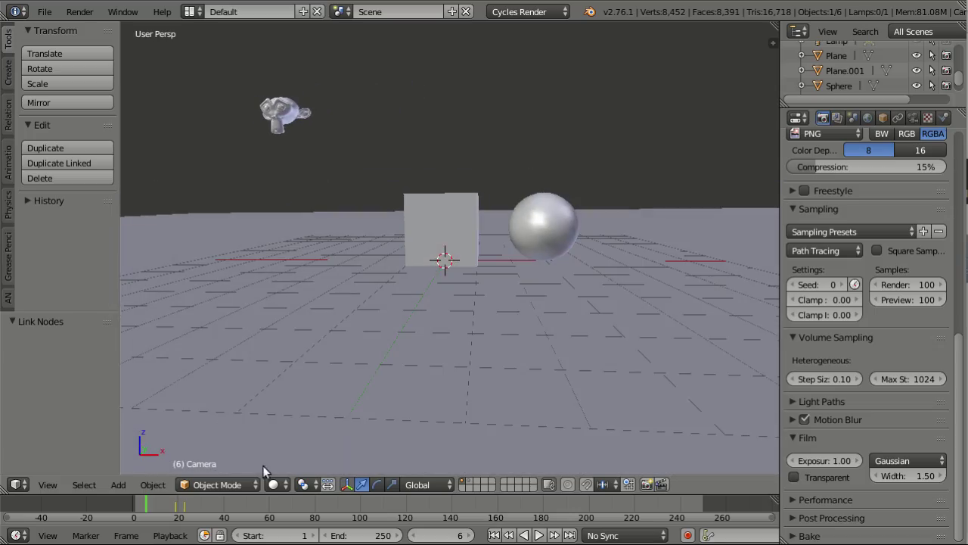
click(273, 485)
click(292, 382)
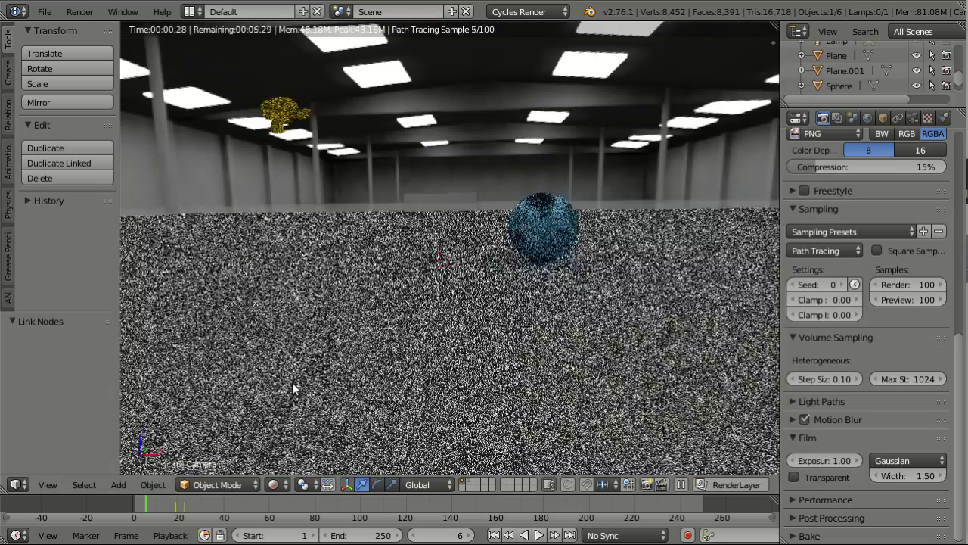
key(KP_0)
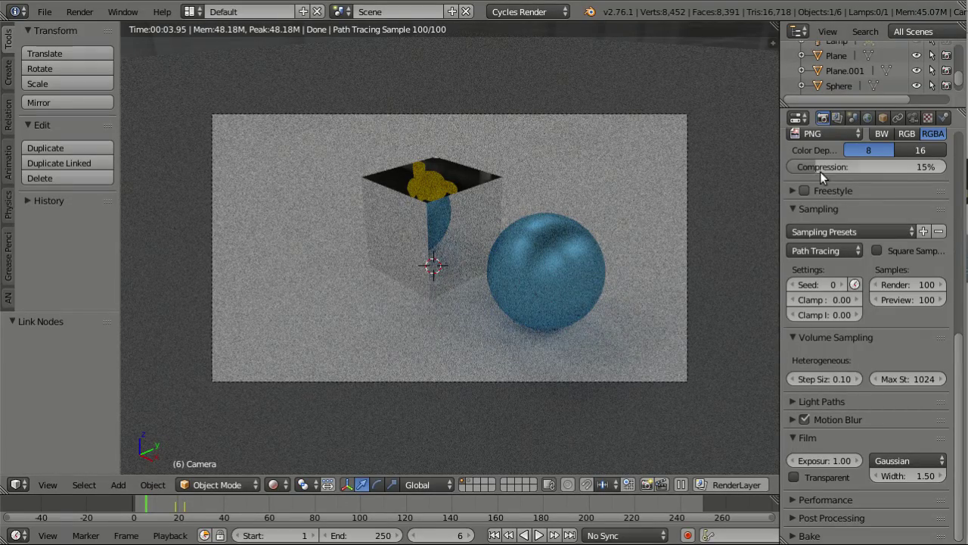
Enable Multiple Importance in the World settings and set Max Bounces to 0.
click(868, 119)
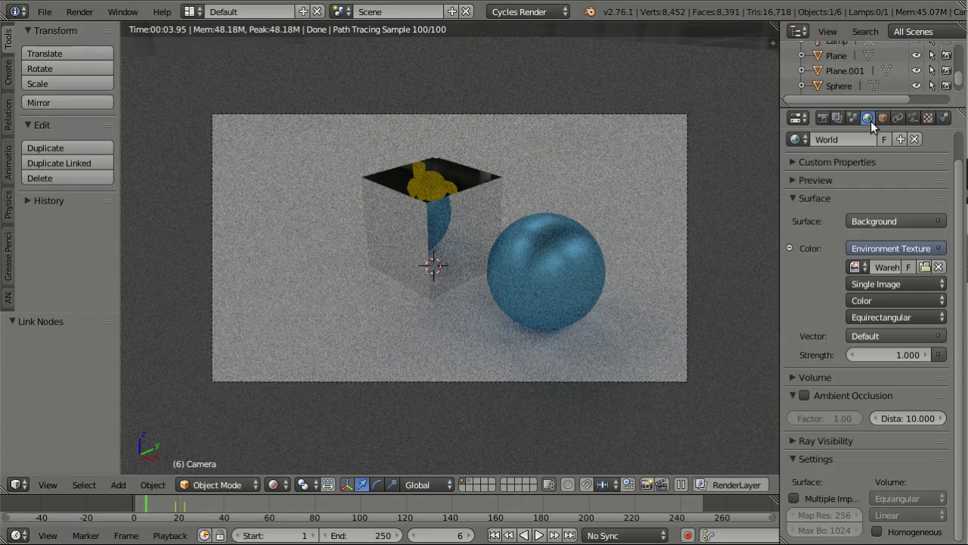
click(811, 496)
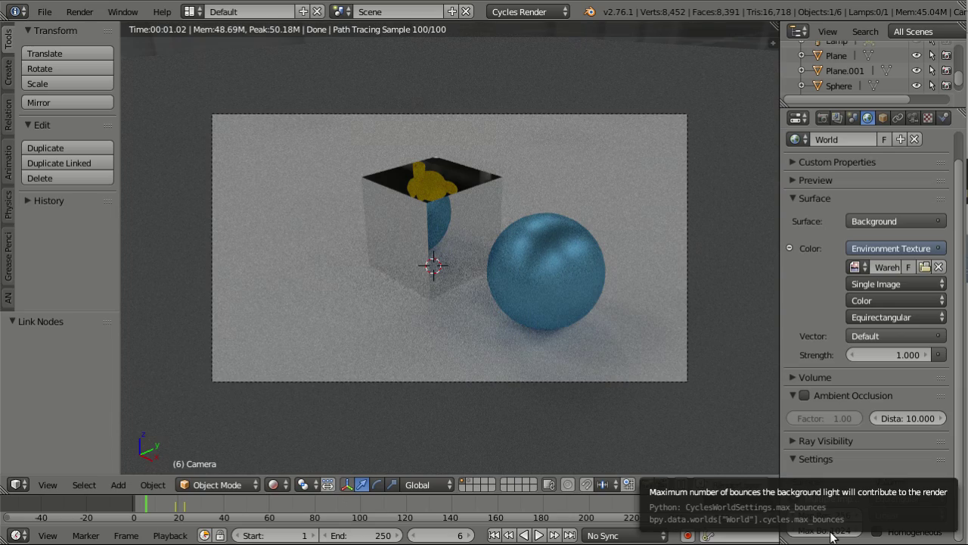
click(830, 533)
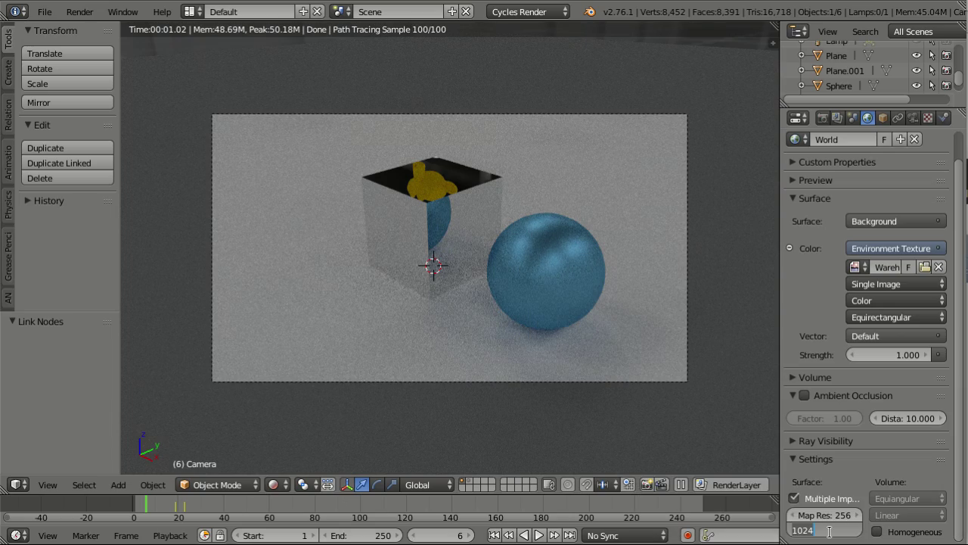
text(0)
key(Return)
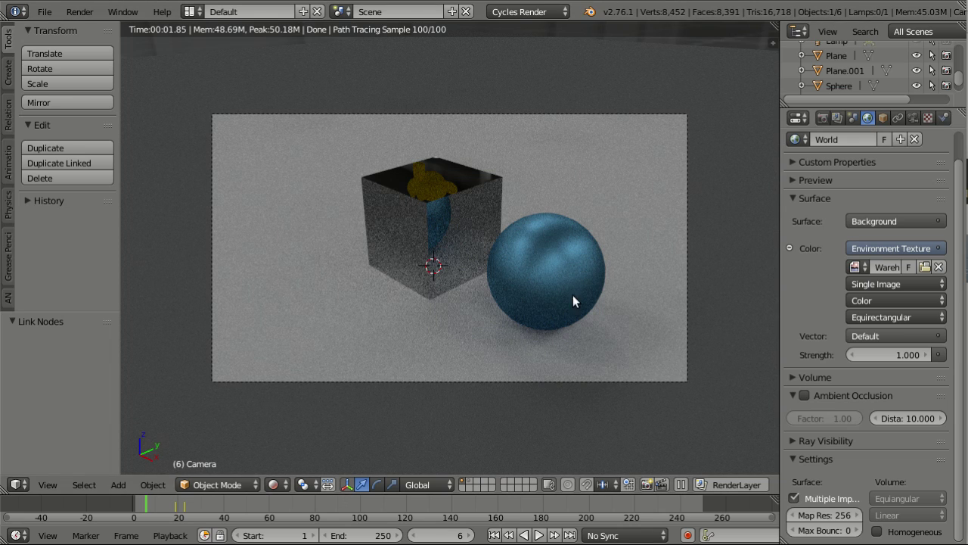
click(831, 530)
Set World Max Bounces to 1, compare it against 0, and leave it at 1.
text(1)
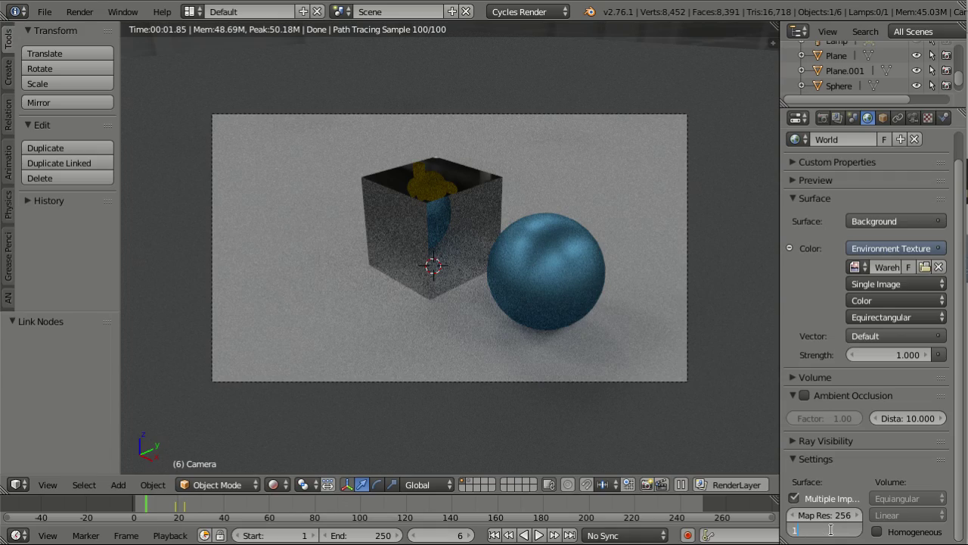
key(Return)
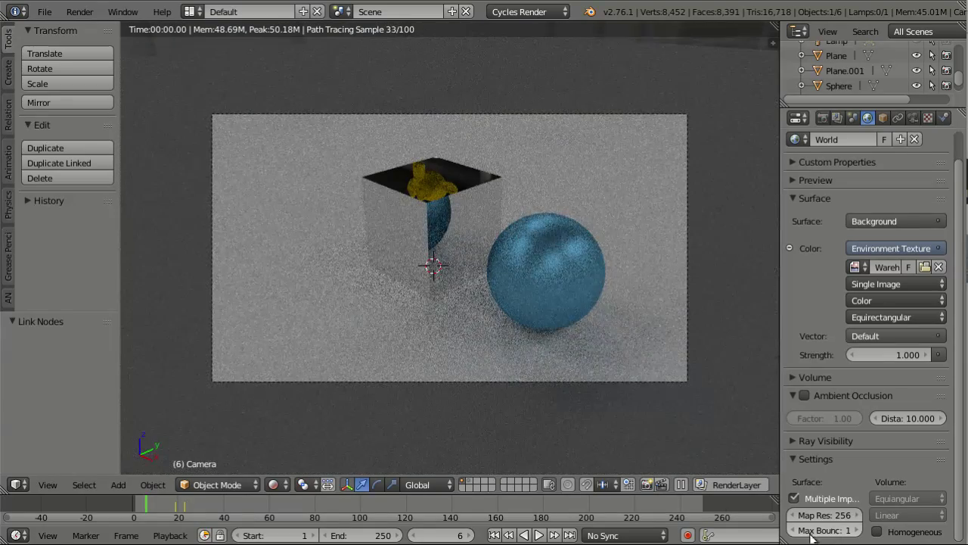
click(794, 530)
key(ctrl+z)
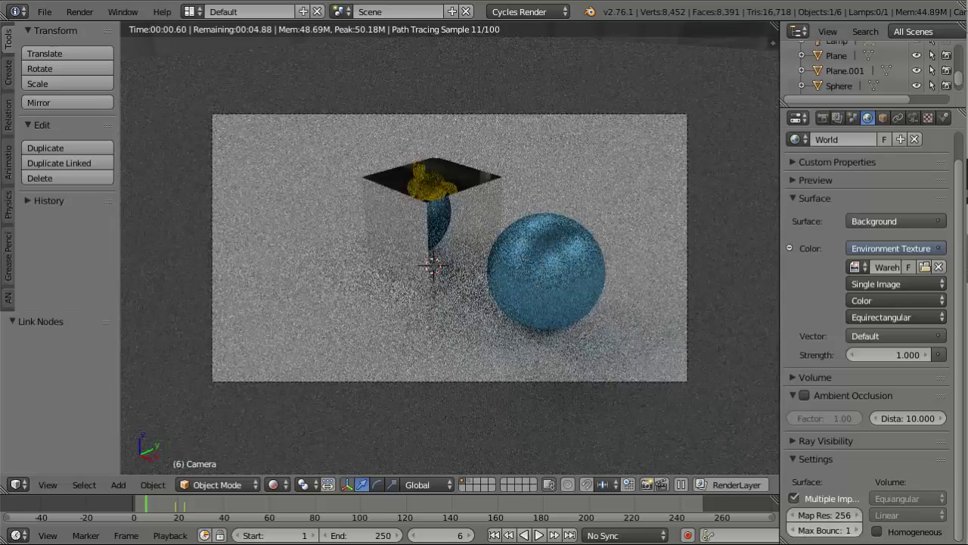
click(794, 531)
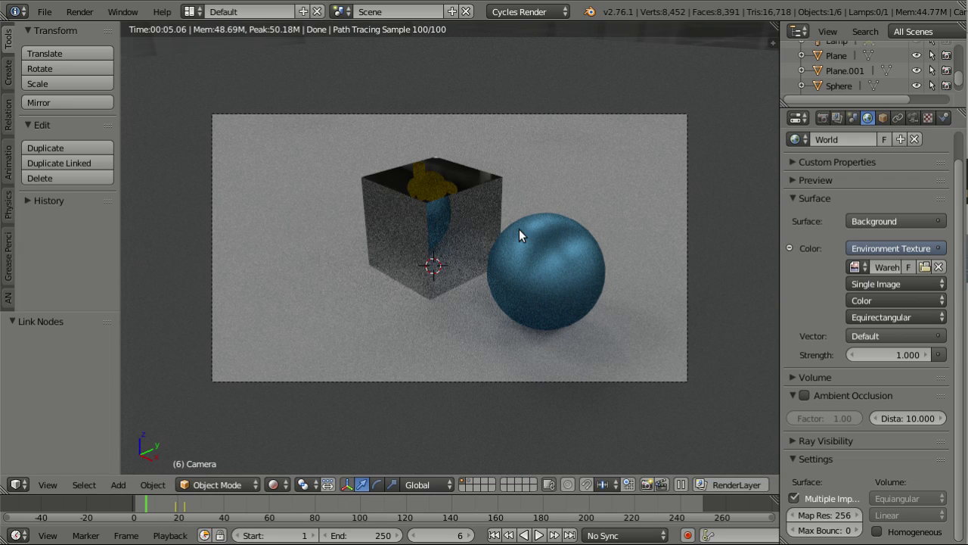
click(856, 531)
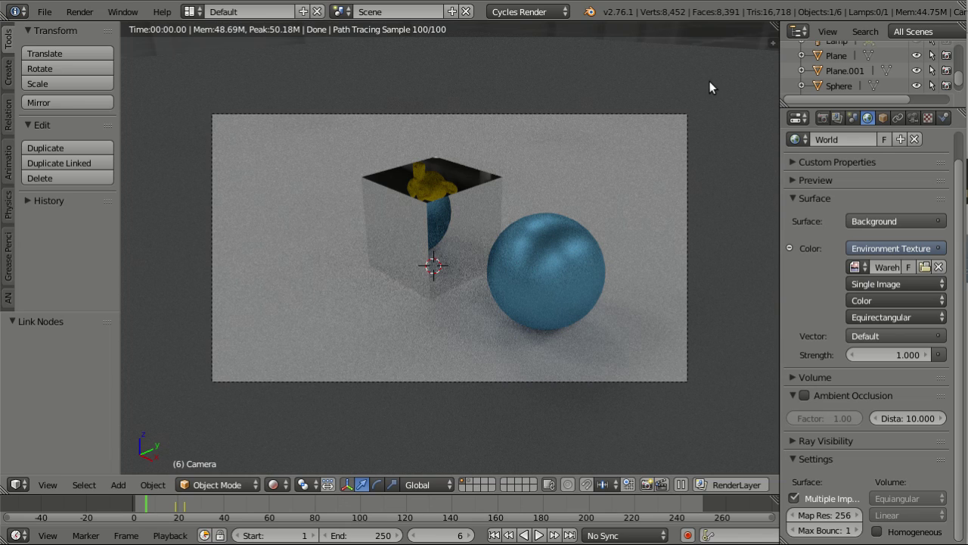
Enable camera culling in the Scene settings.
click(823, 118)
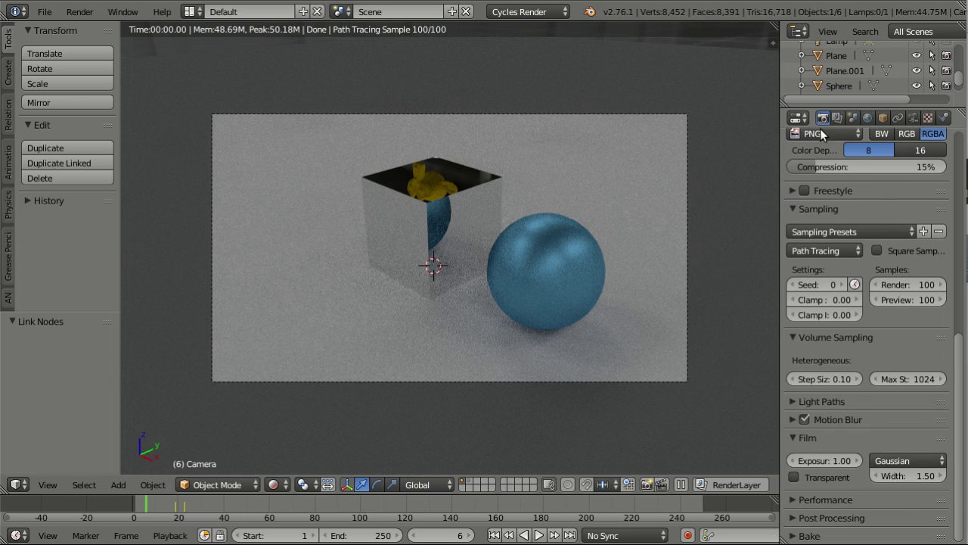
click(853, 118)
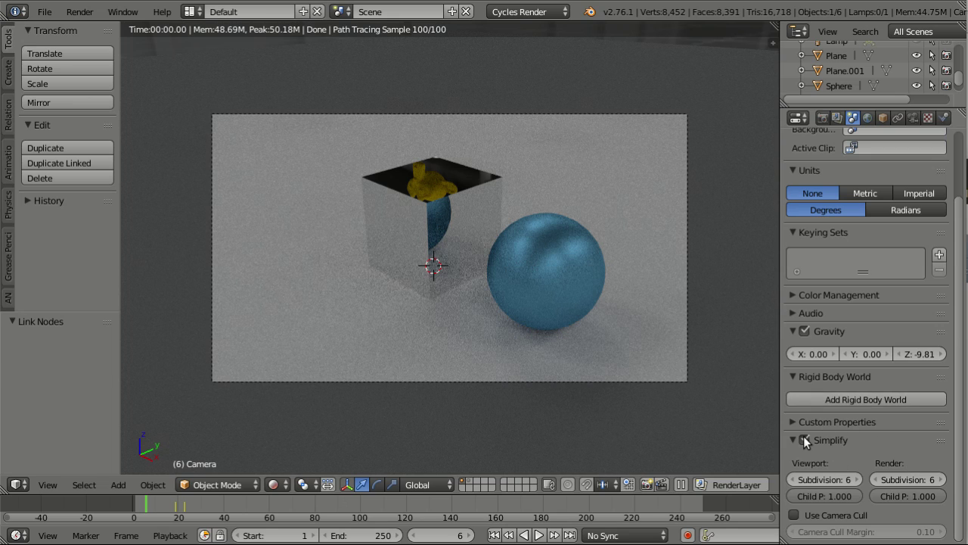
click(824, 519)
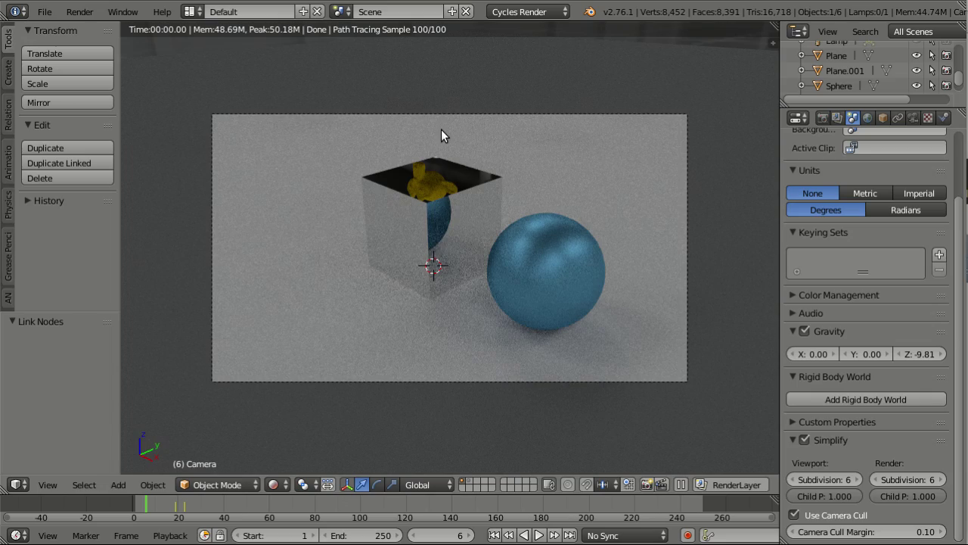
scroll(440, 381, down, 1)
scroll(438, 382, up, 1)
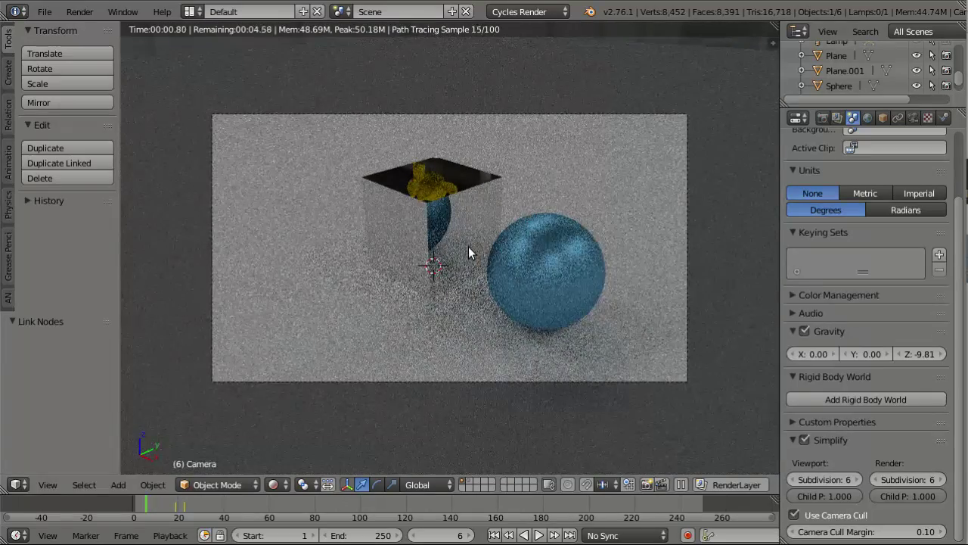
scroll(859, 85, down, 1)
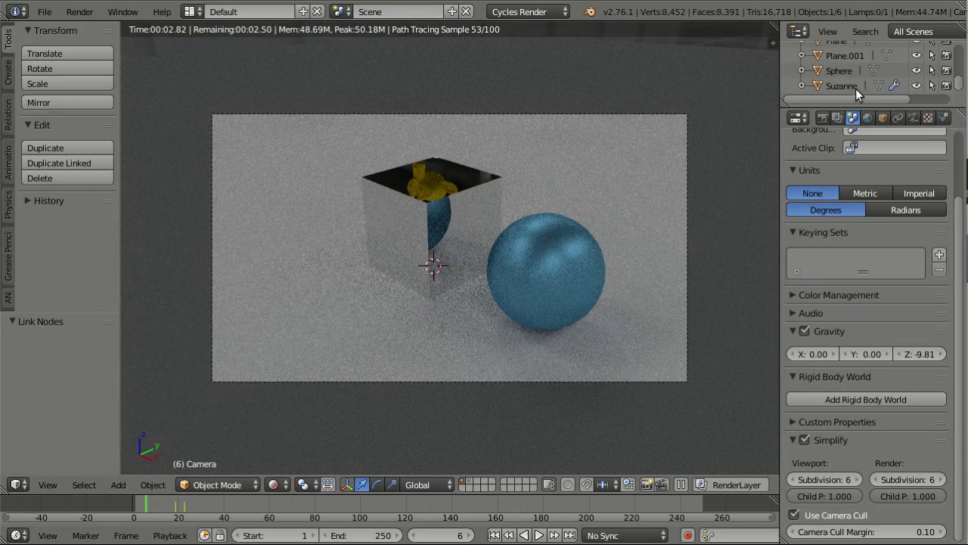
Select Suzanne, turn on its Use Camera Cull, and return to camera view.
click(842, 85)
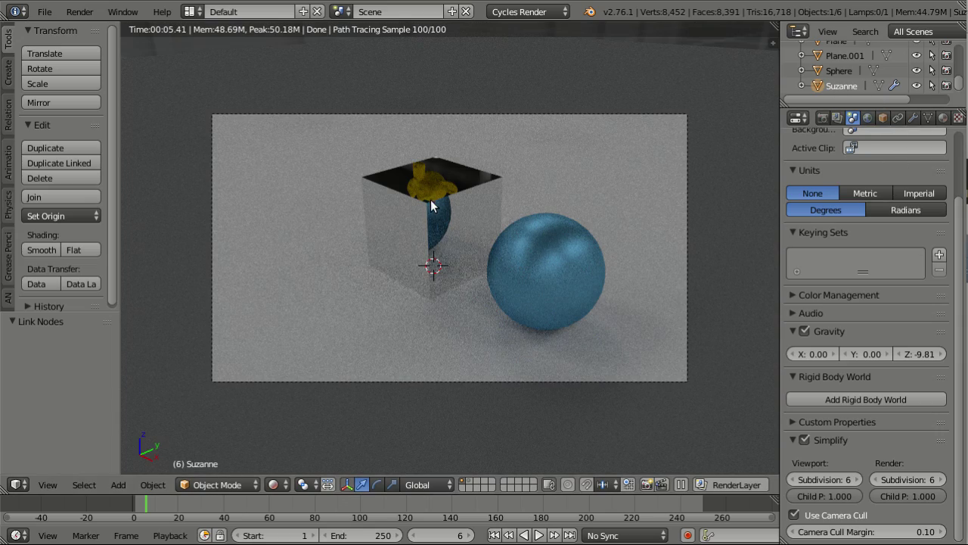
click(883, 118)
key(KP_0)
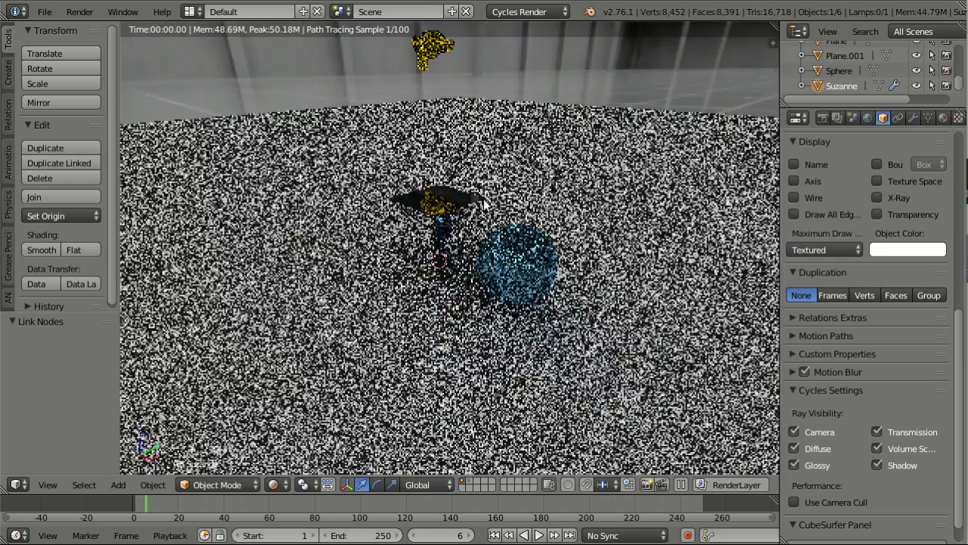
scroll(947, 436, down, 1)
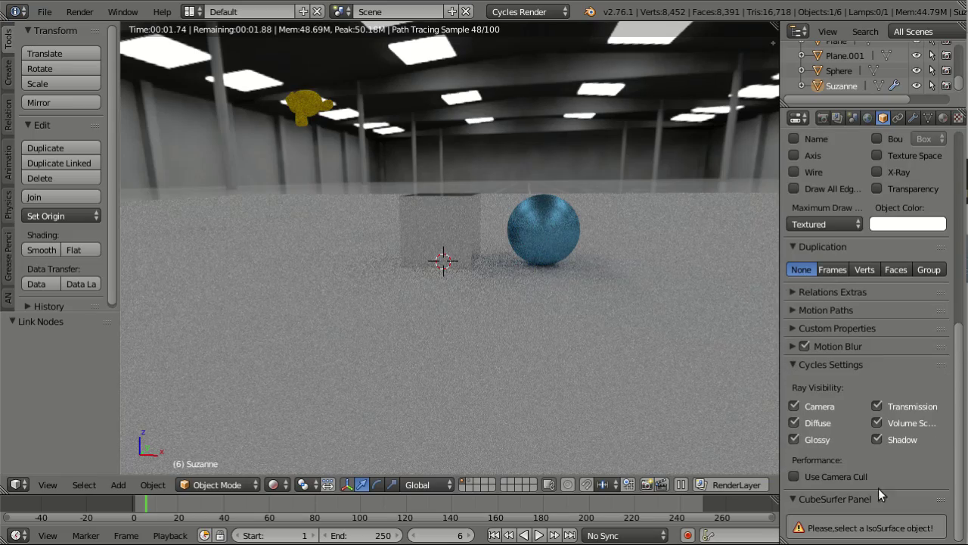
click(803, 478)
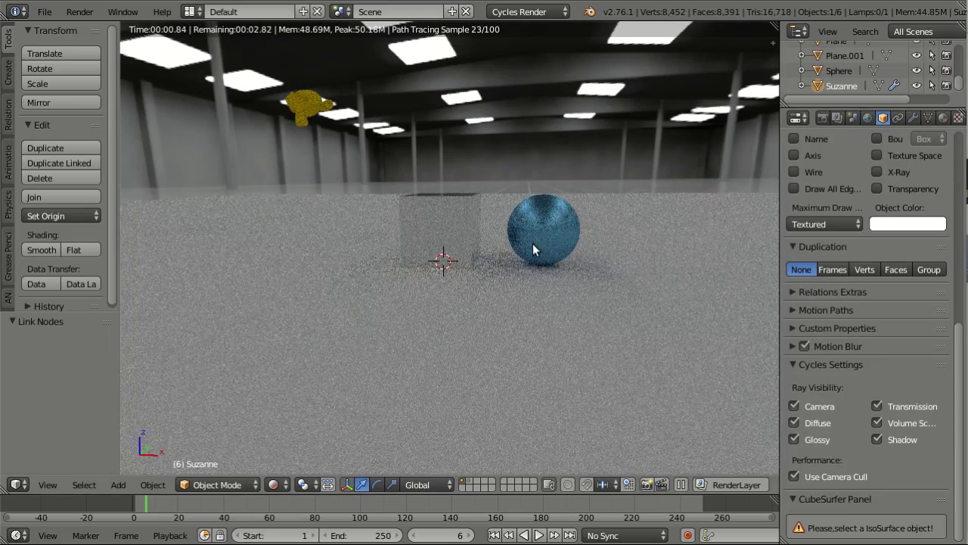
key(KP_0)
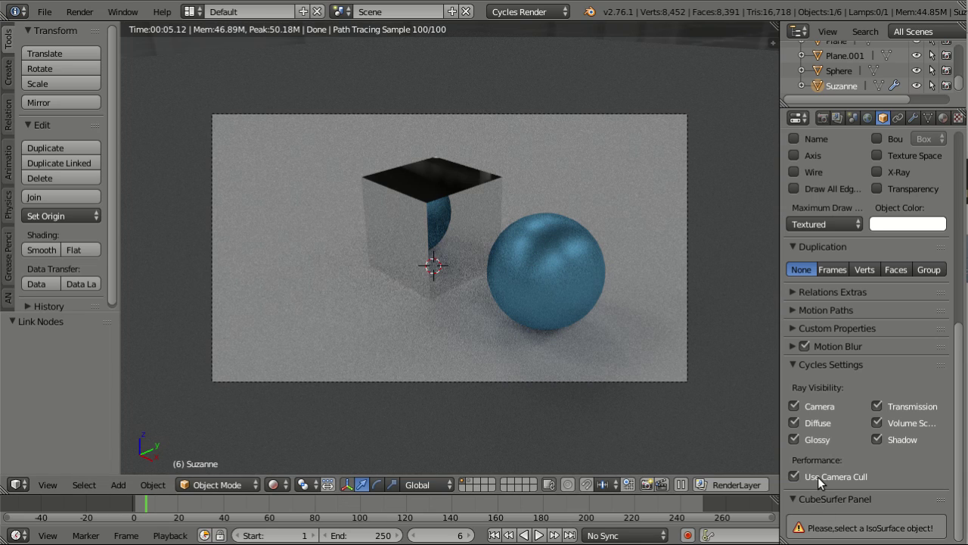
Switch to the layer with the eye-textured plane and view it from the top.
click(471, 481)
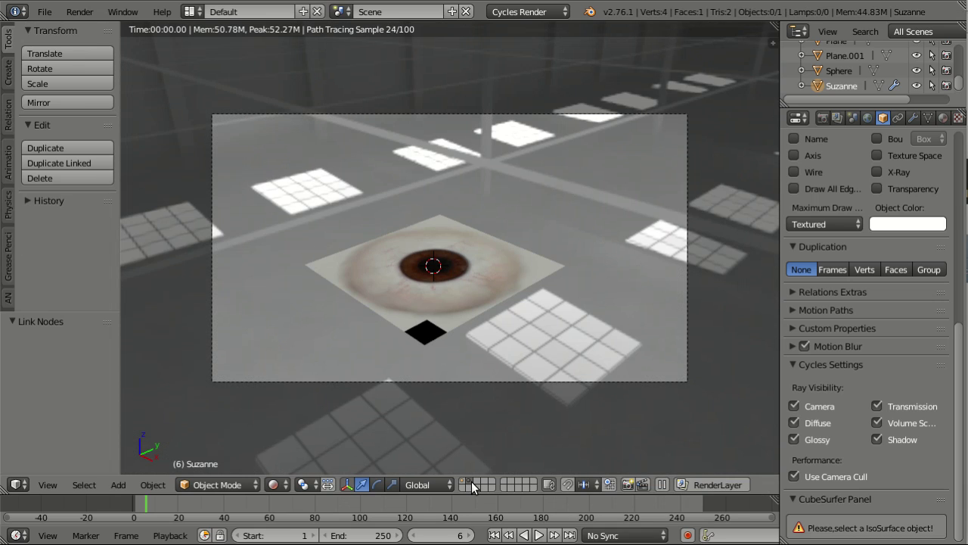
key(KP_7)
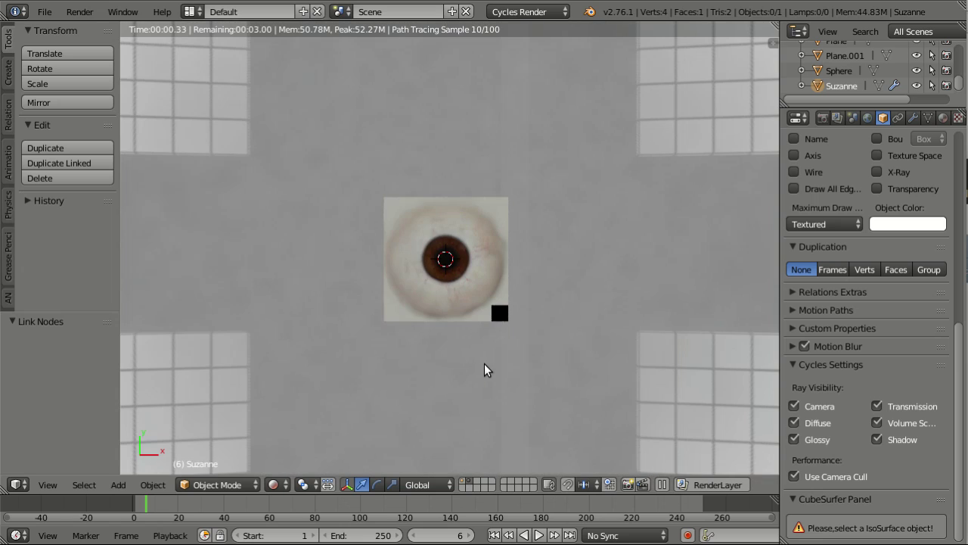
scroll(484, 369, up, 3)
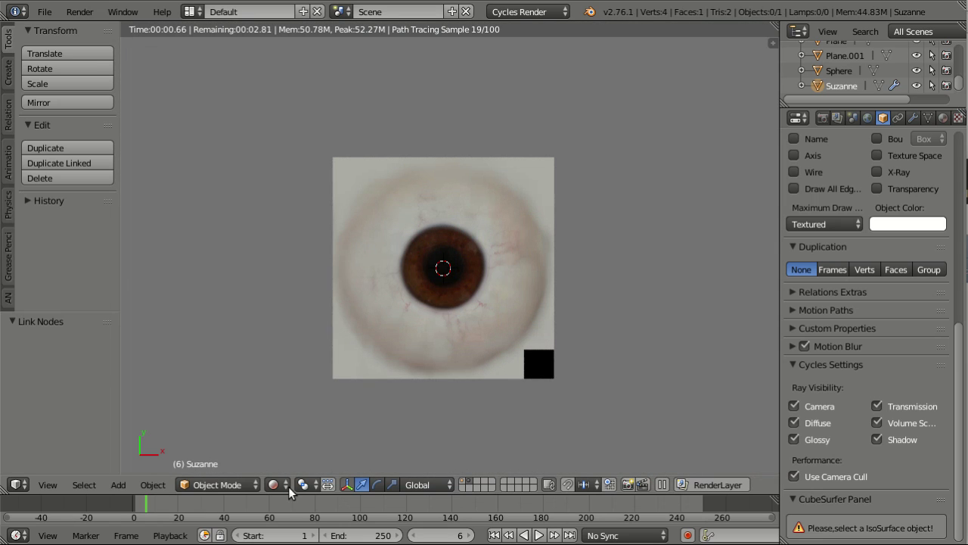
Toggle viewport shading to Solid and back to Rendered.
click(276, 485)
click(284, 432)
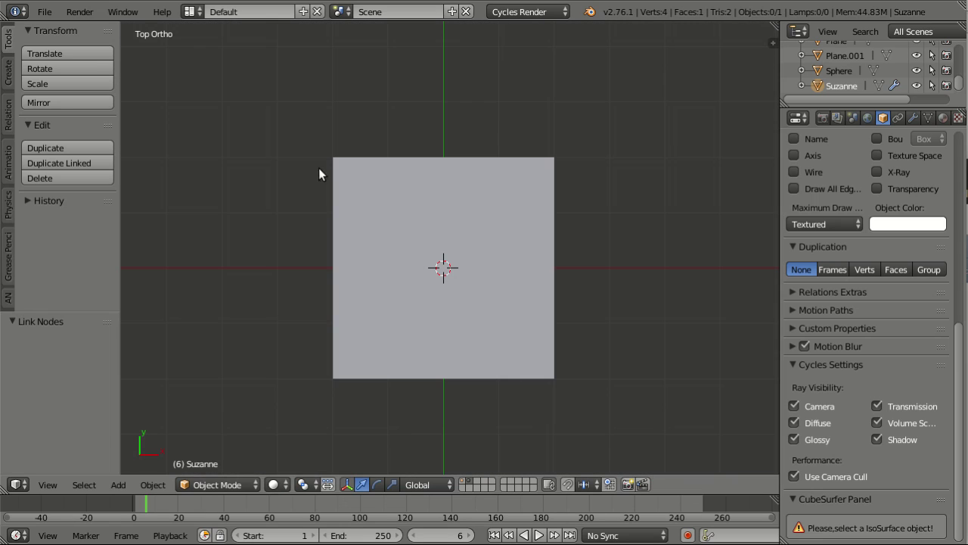
click(274, 485)
click(286, 382)
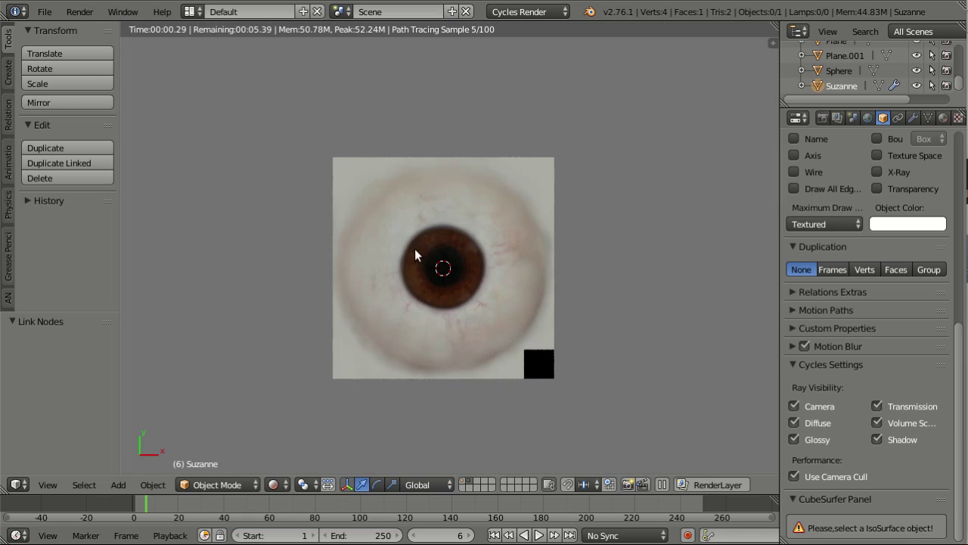
click(190, 12)
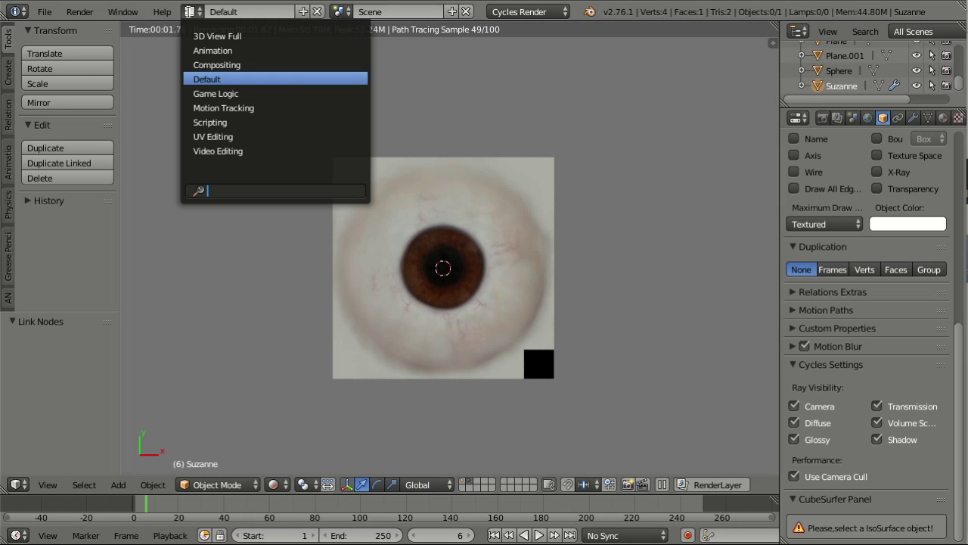
Switch to the Compositing layout and select the eye plane.
click(219, 64)
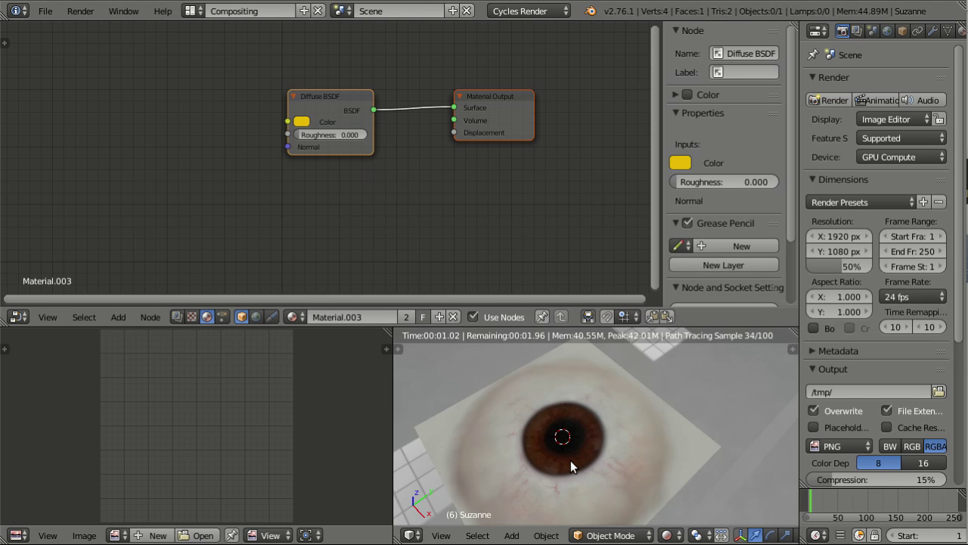
scroll(571, 460, down, 3)
middle_drag(586, 465, 562, 417)
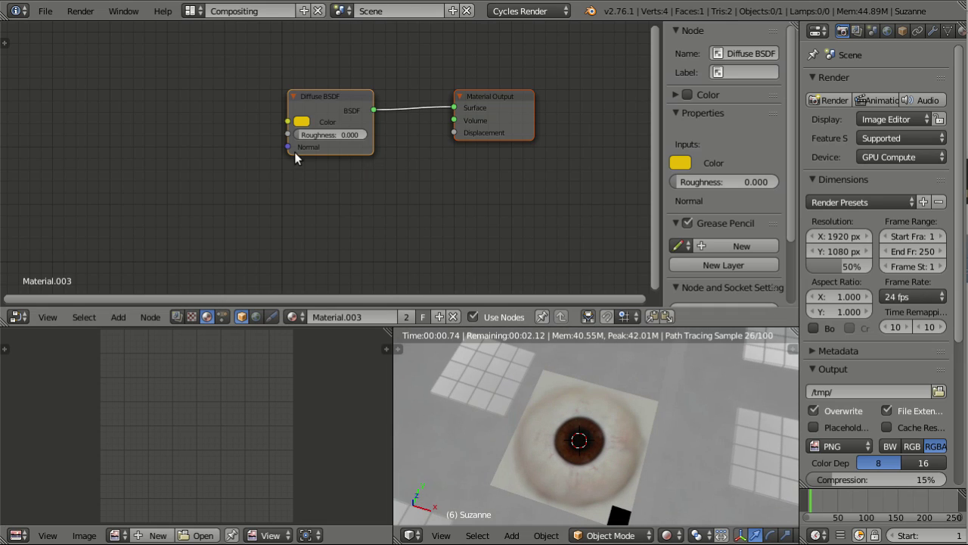
right_click(529, 423)
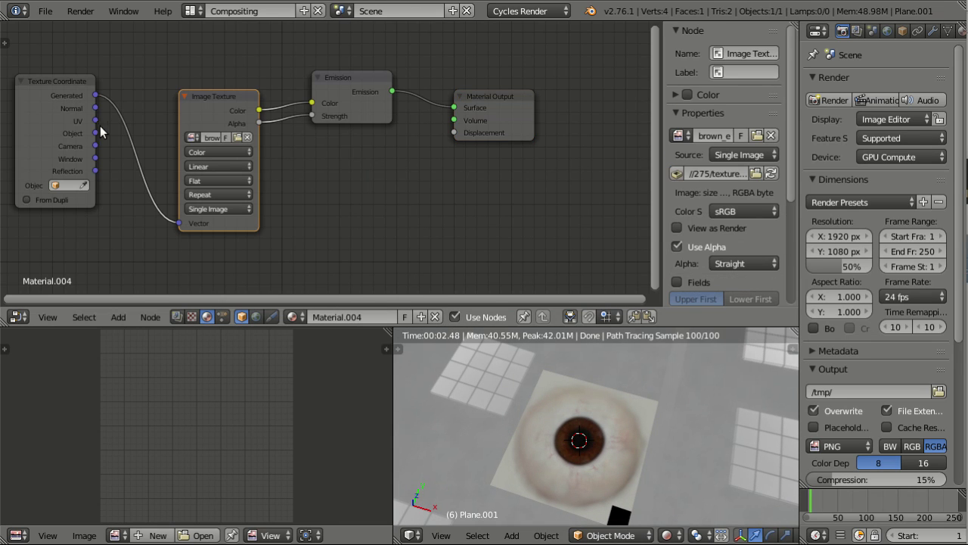
Link Texture Coordinate Object to the Image Texture Vector and view the tiled eyes from above.
drag(96, 133, 180, 223)
scroll(607, 469, up, 3)
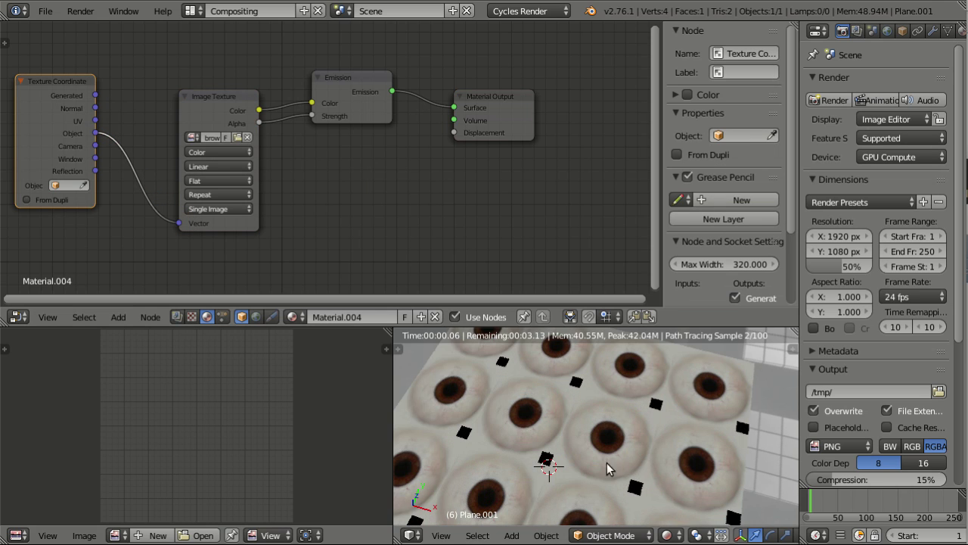
key(KP_7)
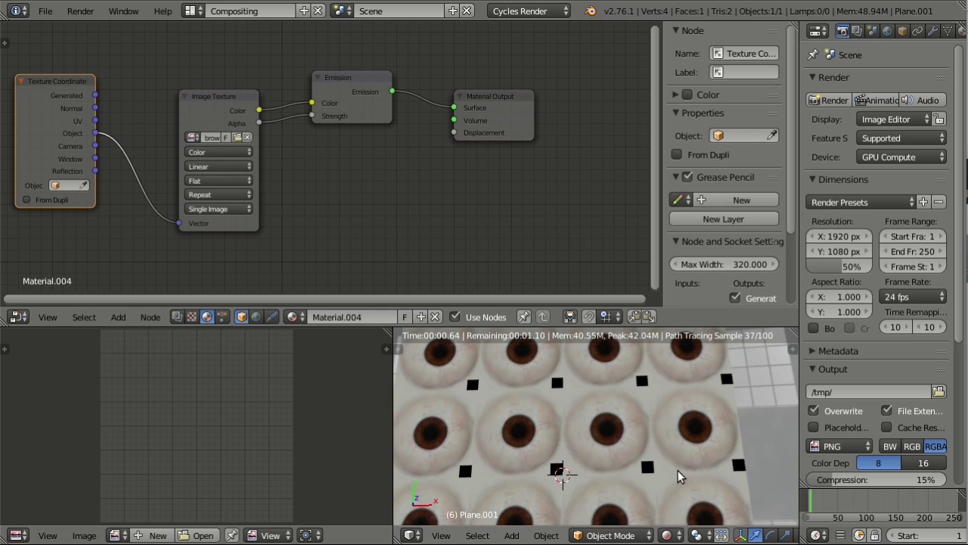
middle_drag(679, 476, 637, 464)
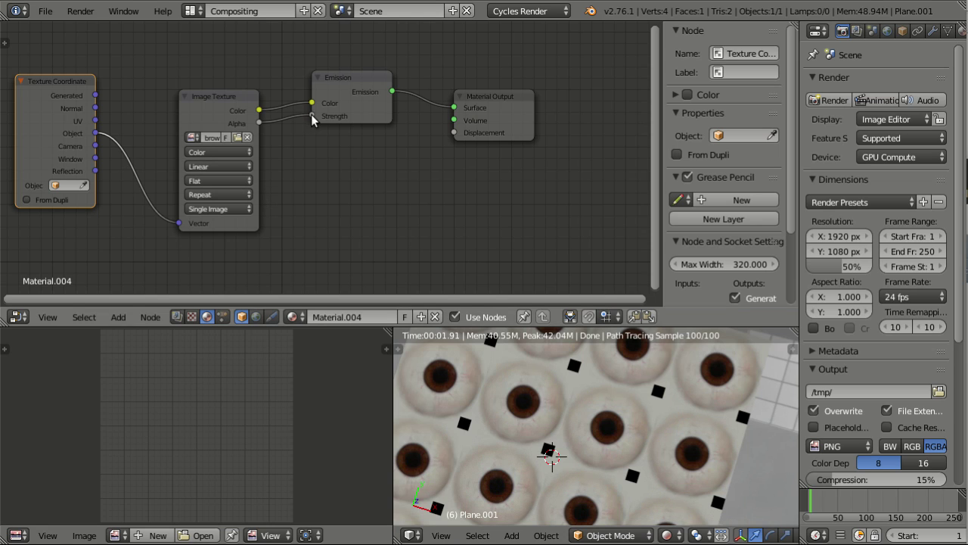
Disconnect Alpha from Emission Strength and set the texture extension to Extend.
drag(310, 116, 296, 125)
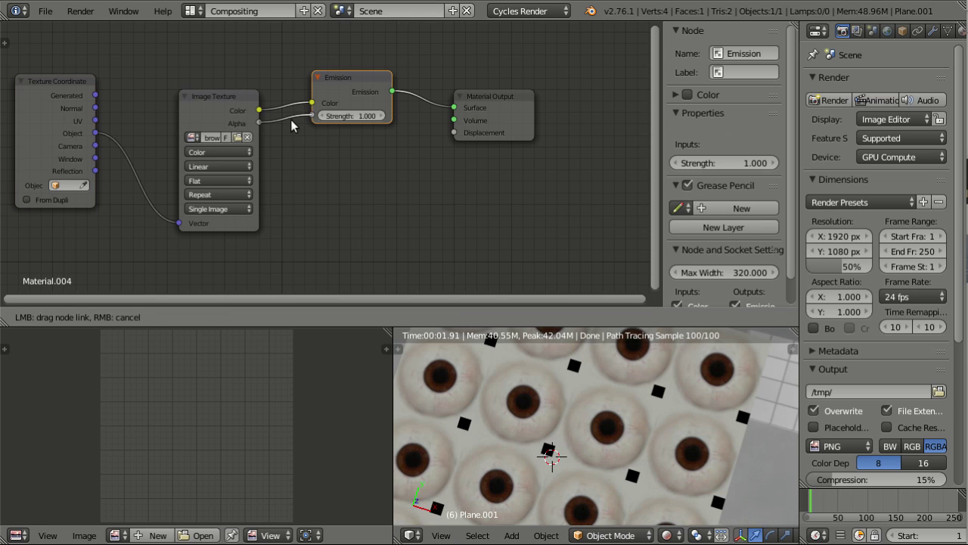
click(219, 195)
click(200, 169)
Orbit to inspect the single eye, then change the texture extension to Clip.
middle_drag(454, 420, 597, 439)
scroll(591, 429, up, 2)
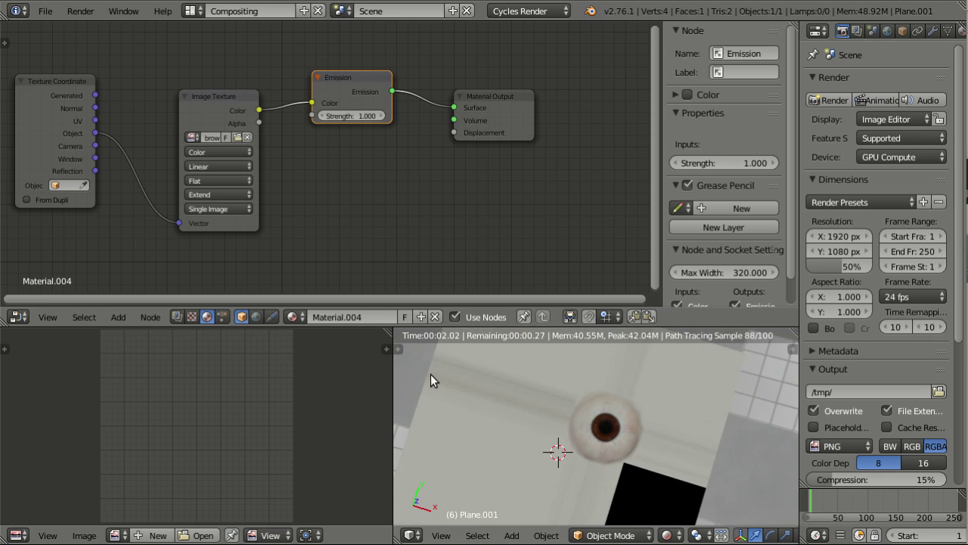
mouse_move(431, 374)
middle_down()
mouse_move(575, 466)
mouse_move(636, 491)
mouse_move(544, 473)
mouse_move(654, 462)
middle_up()
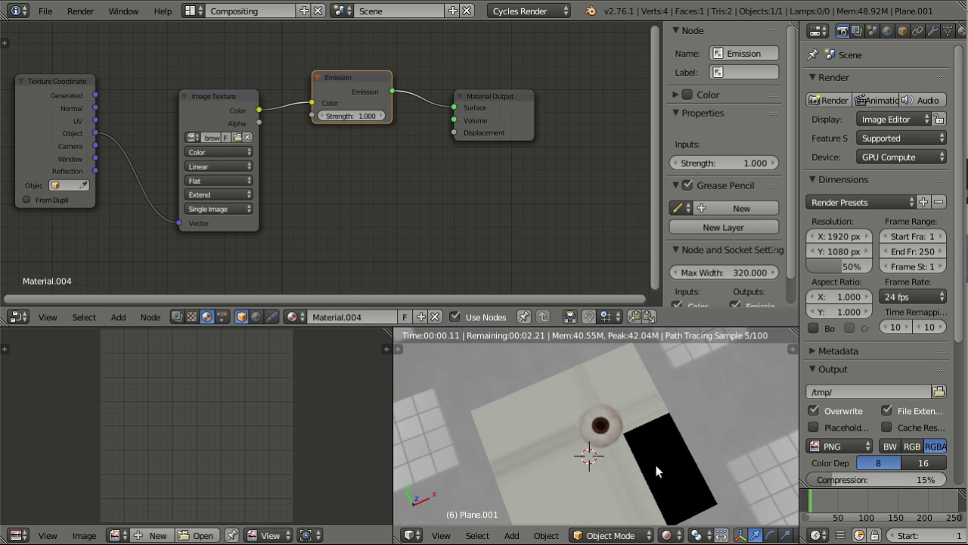
scroll(655, 461, up, 2)
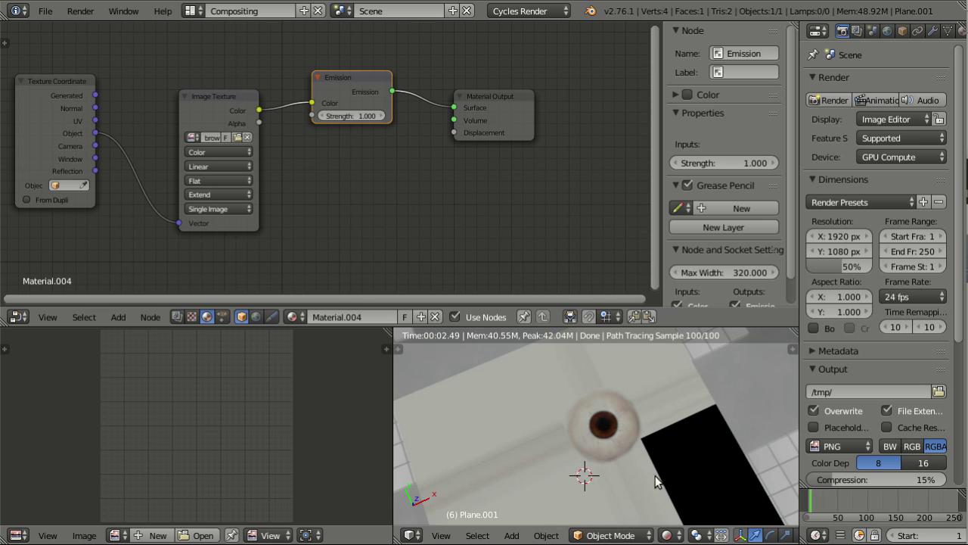
click(215, 196)
click(196, 157)
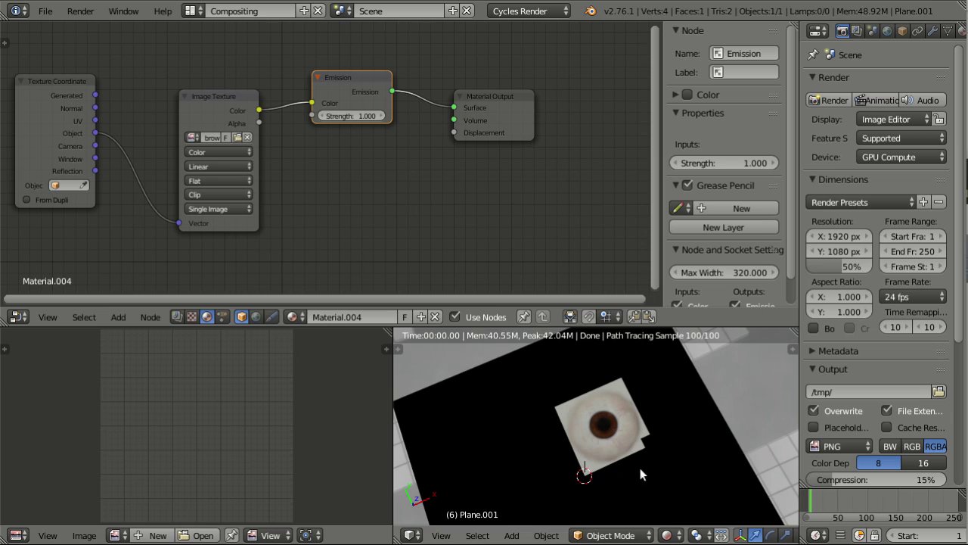
In top view, connect the Image Texture Alpha to Emission Strength, keeping Clip extension.
key(KP_7)
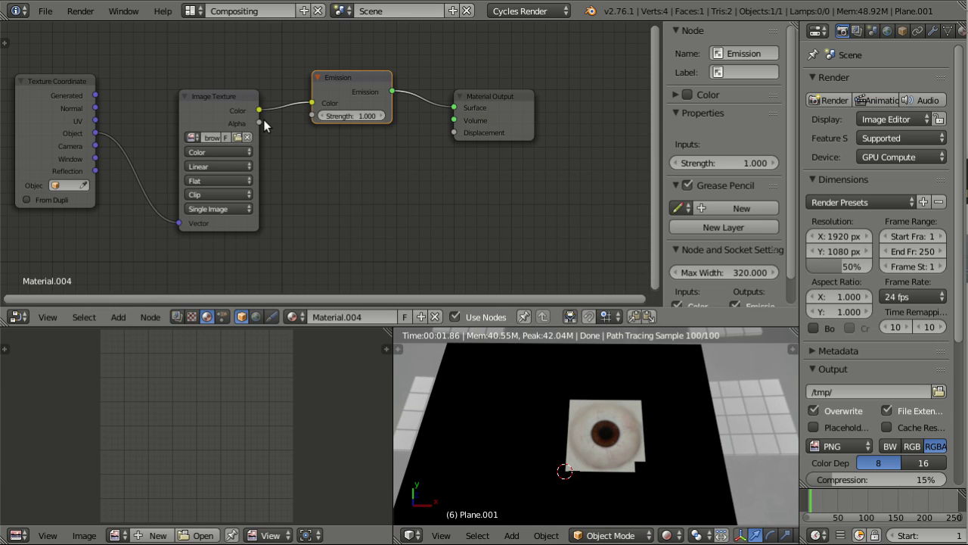
click(226, 111)
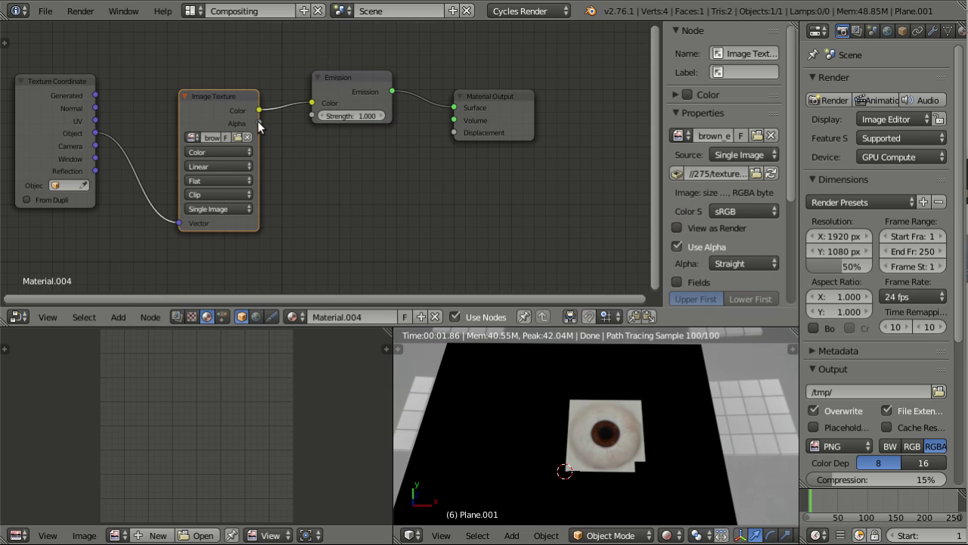
drag(259, 123, 284, 103)
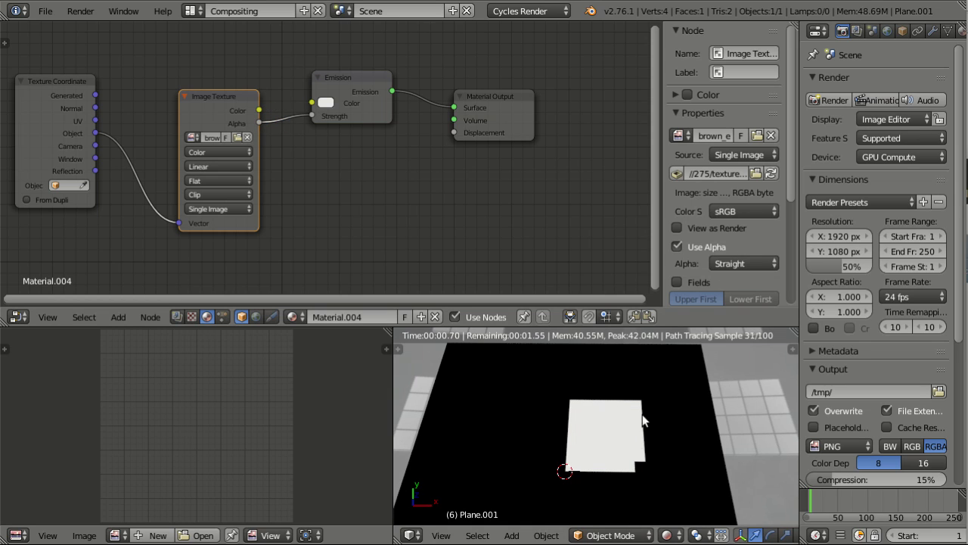
middle_drag(668, 461, 643, 463)
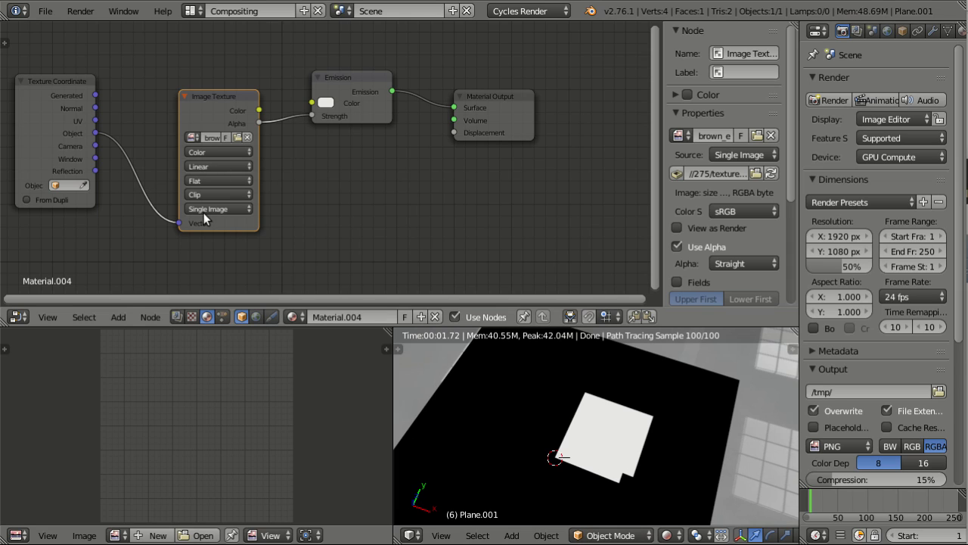
click(205, 191)
click(206, 192)
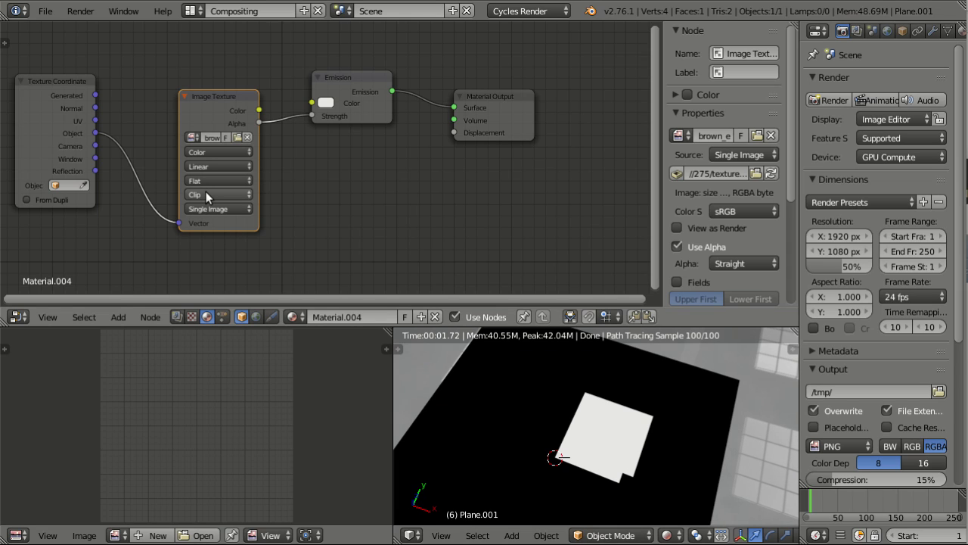